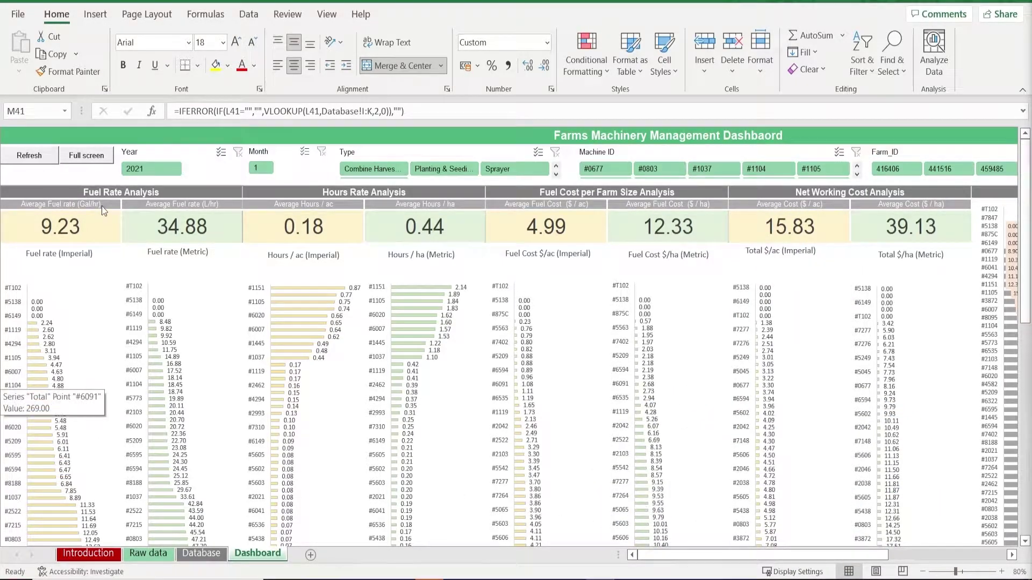
Step: Select the Fuel Rate, Hours Rate, Fuel Cost per Farm Size and Net Working Cost headings, then scroll right
click(110, 192)
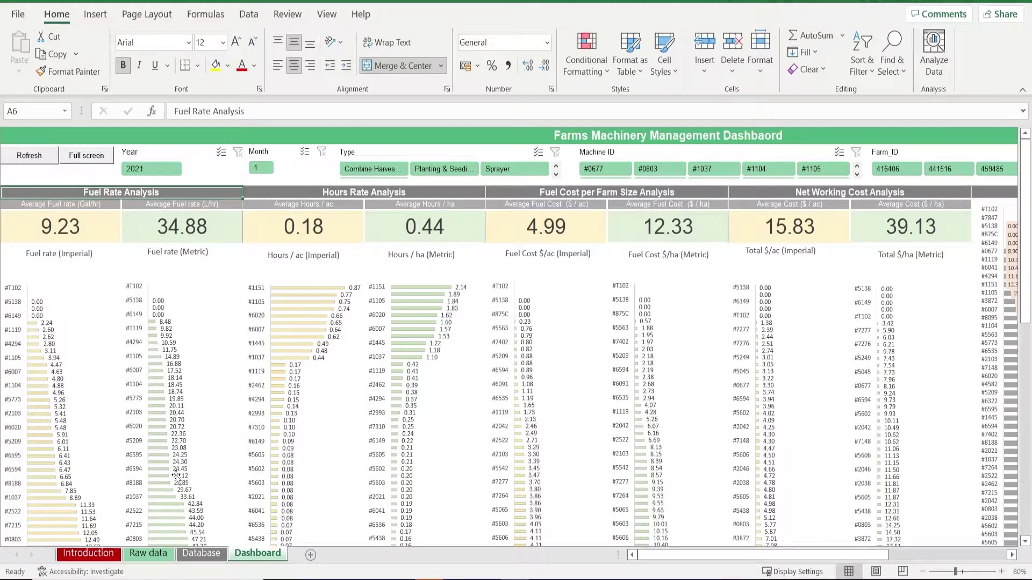
click(312, 194)
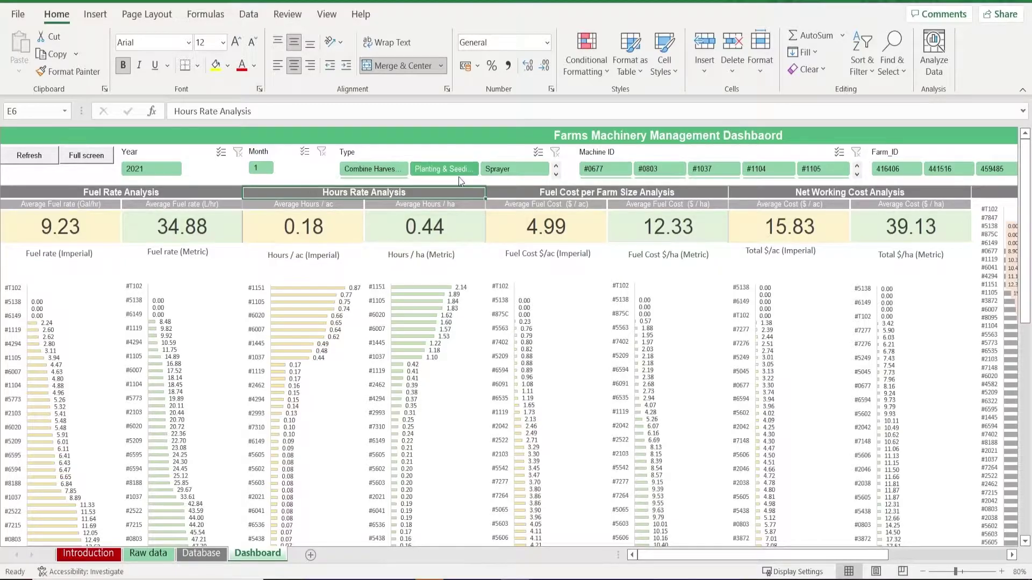
click(524, 192)
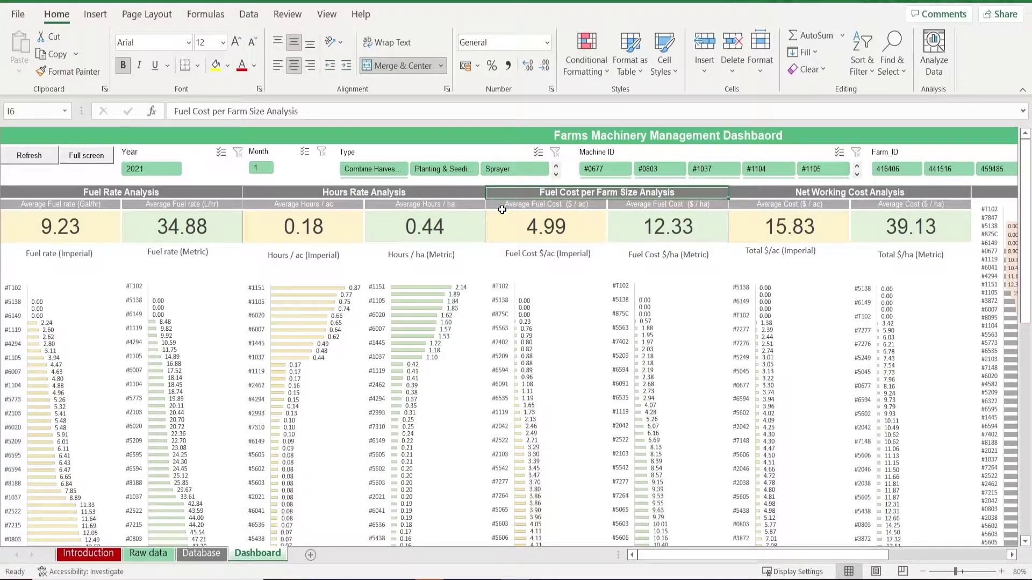
click(754, 194)
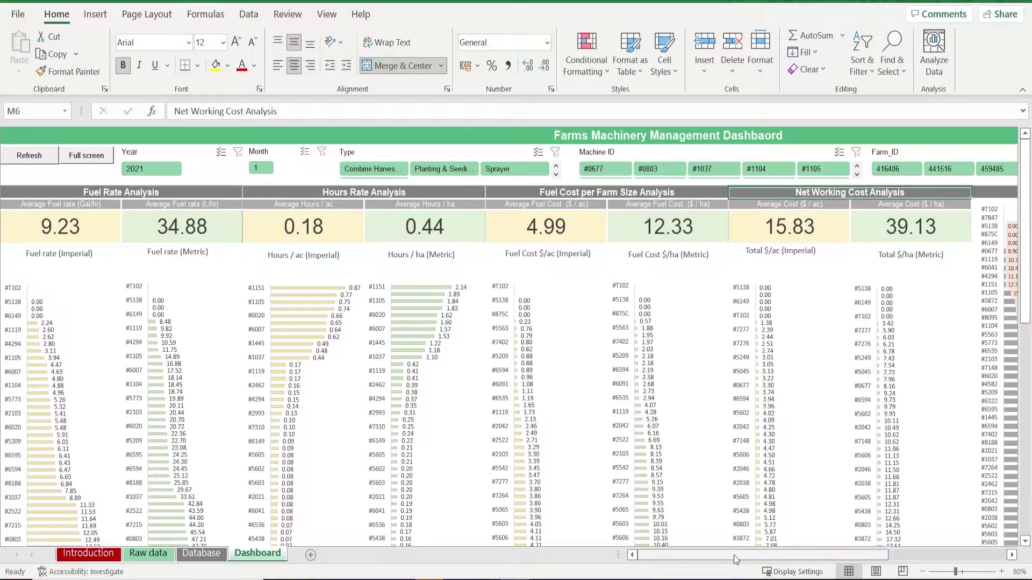
drag(734, 556, 829, 532)
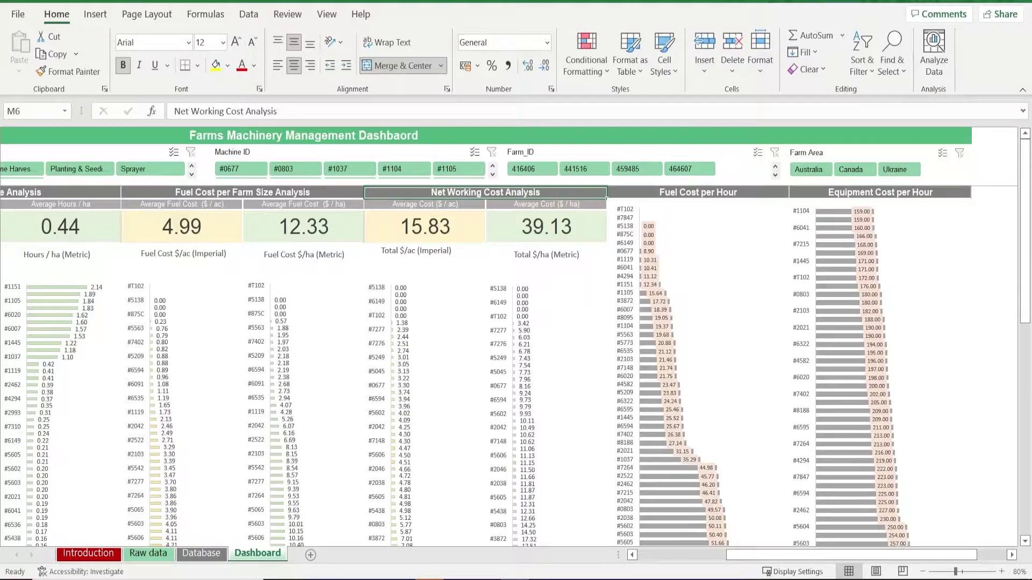
Step: Select the Hours / ha chart and scroll down to the Machines Performance Analysis section
click(664, 414)
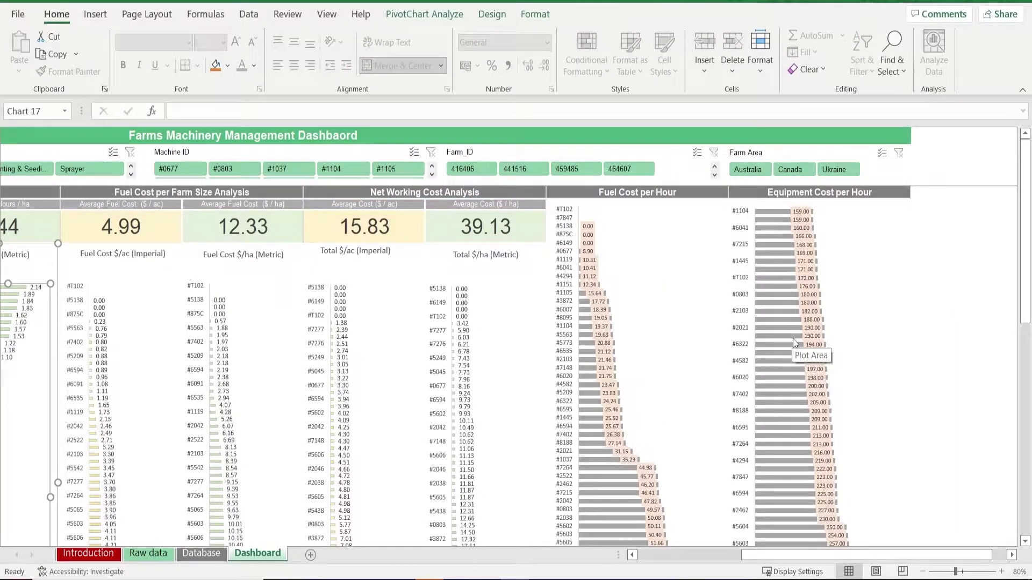
scroll(821, 556, left, 5)
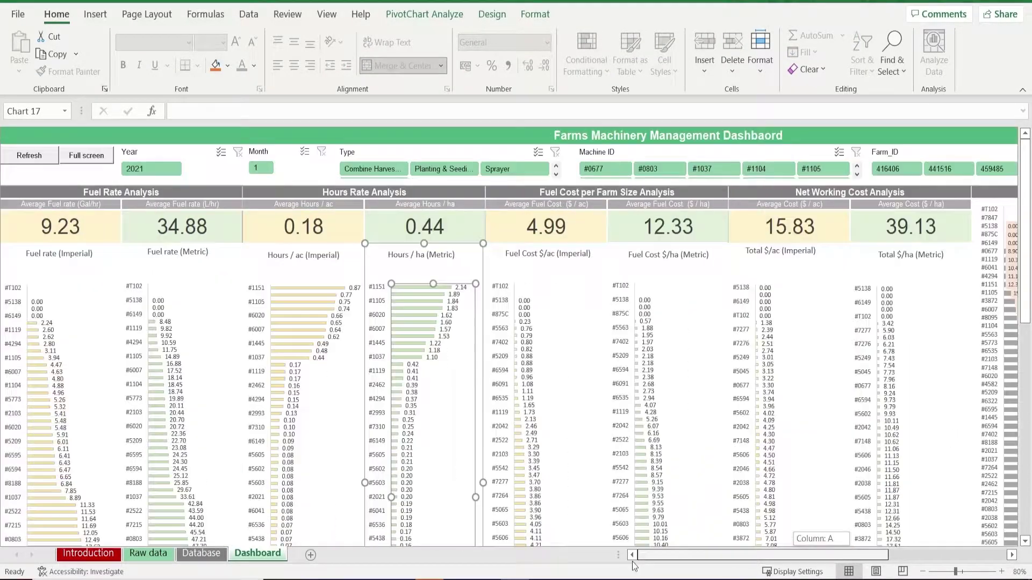
scroll(791, 373, down, 10)
scroll(793, 350, down, 3)
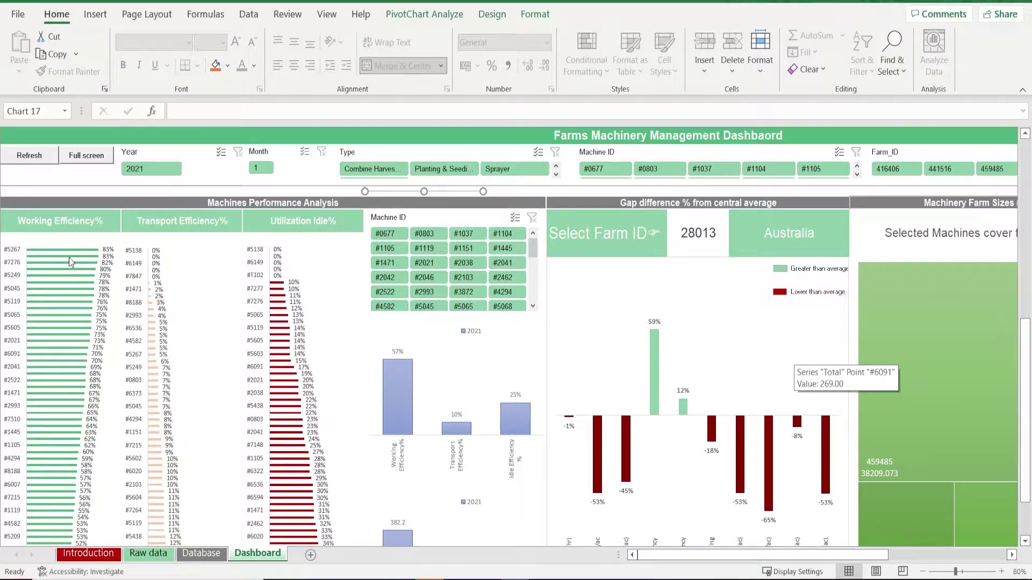
mouse_move(70, 260)
scroll(456, 371, down, 5)
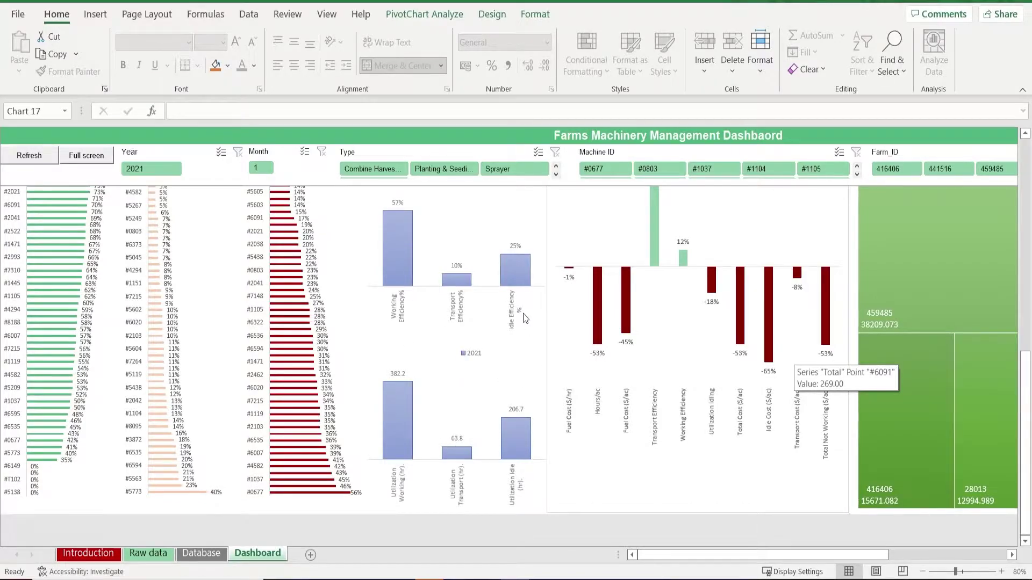
scroll(568, 331, up, 3)
scroll(586, 365, up, 2)
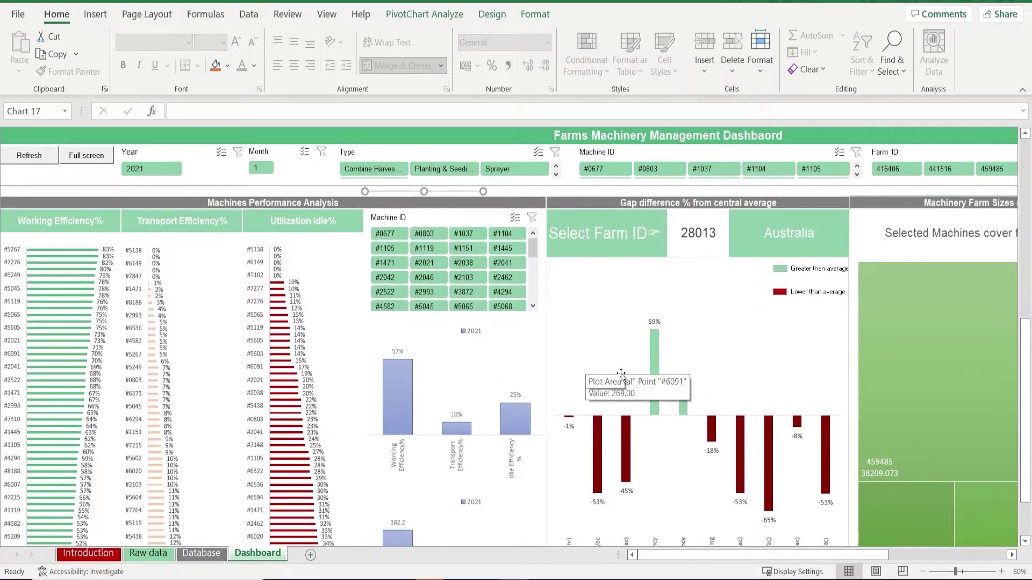
Step: Change the Farm ID in L41 from 28013 to 464607 and inspect the Gap chart and Canada cell
click(697, 236)
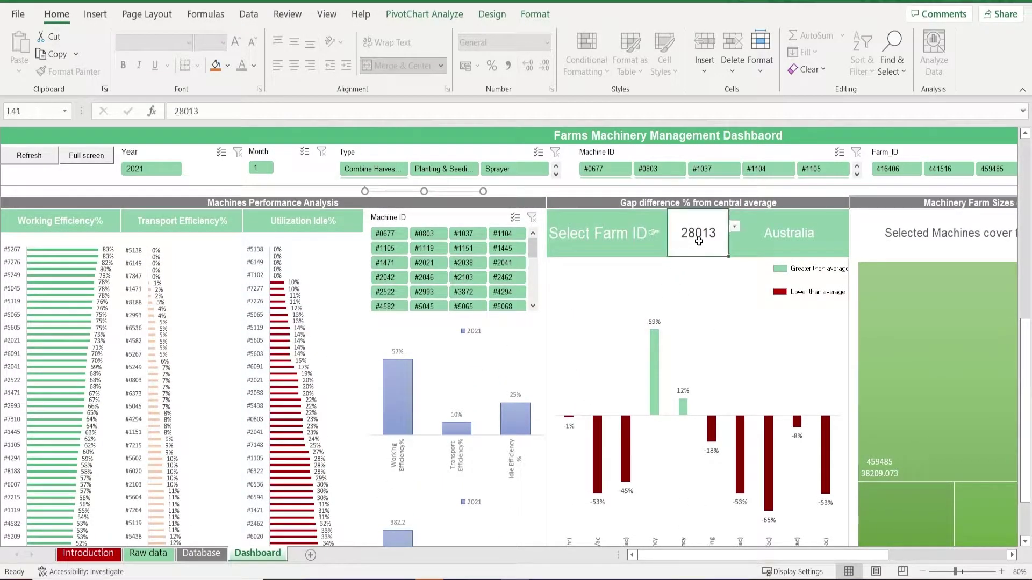
click(734, 227)
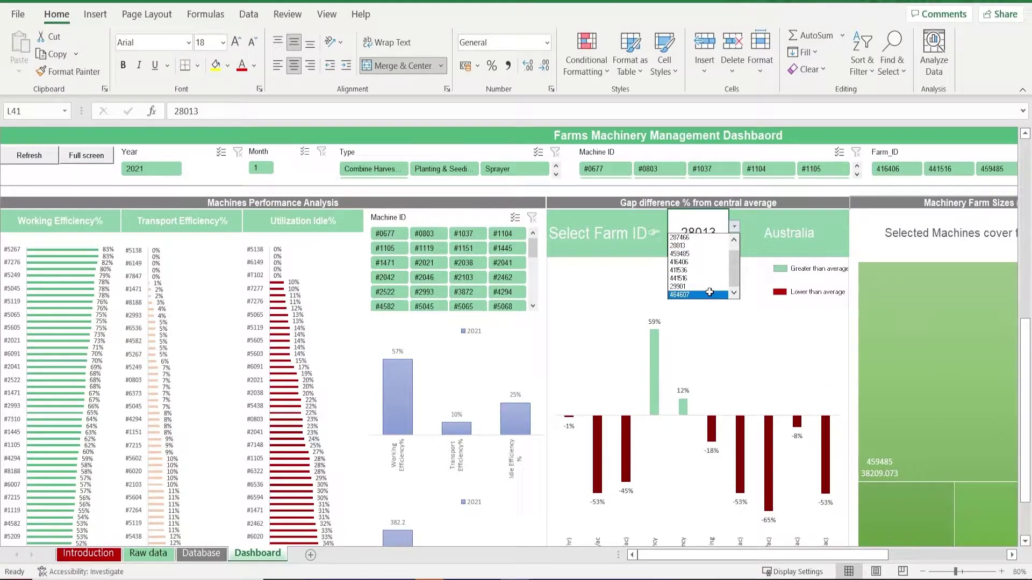
click(709, 292)
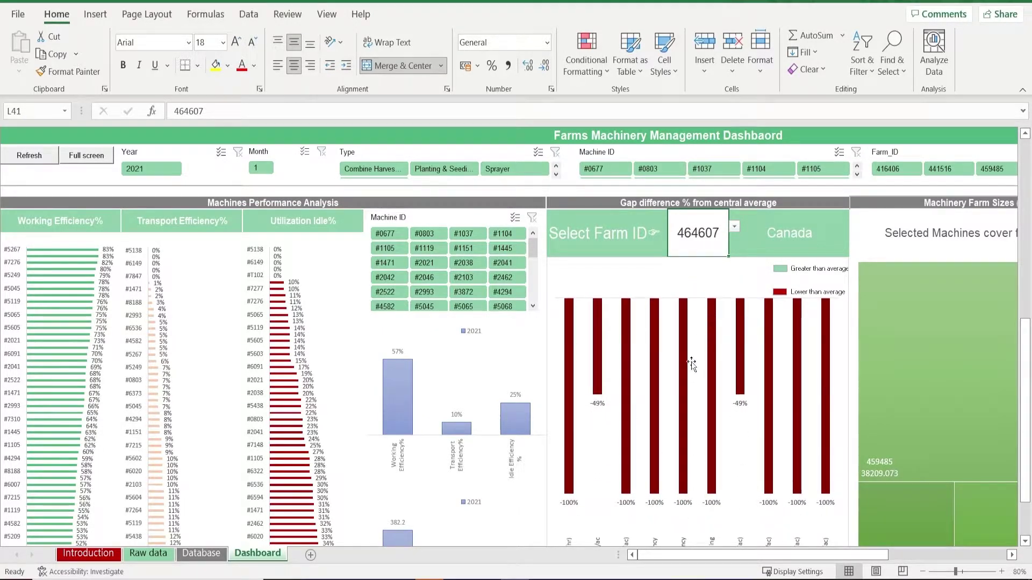
click(782, 261)
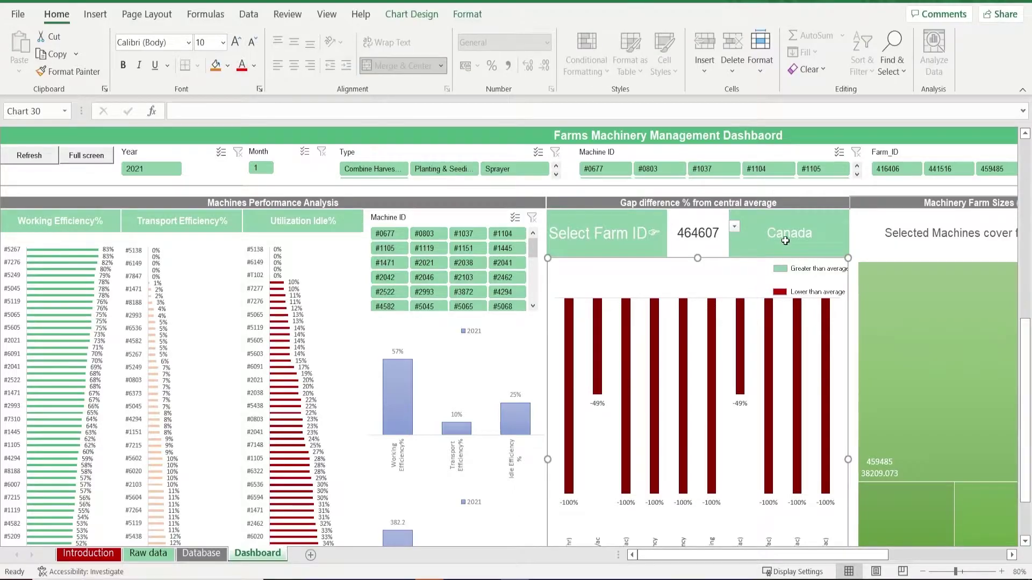
click(785, 240)
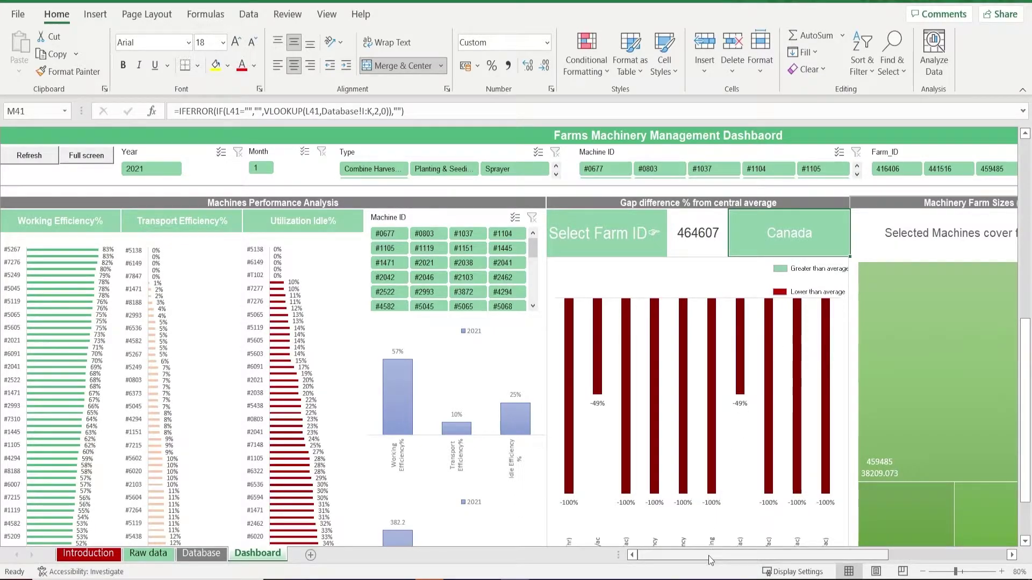
Step: Scroll through the dashboard's treemap and cost charts
drag(709, 556, 763, 517)
scroll(763, 419, down, 2)
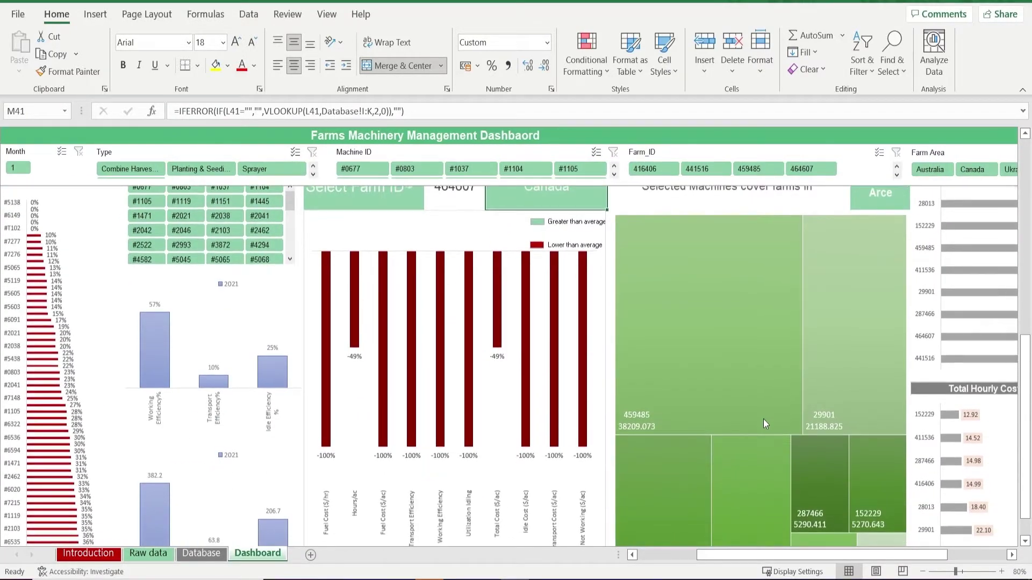
scroll(763, 419, down, 3)
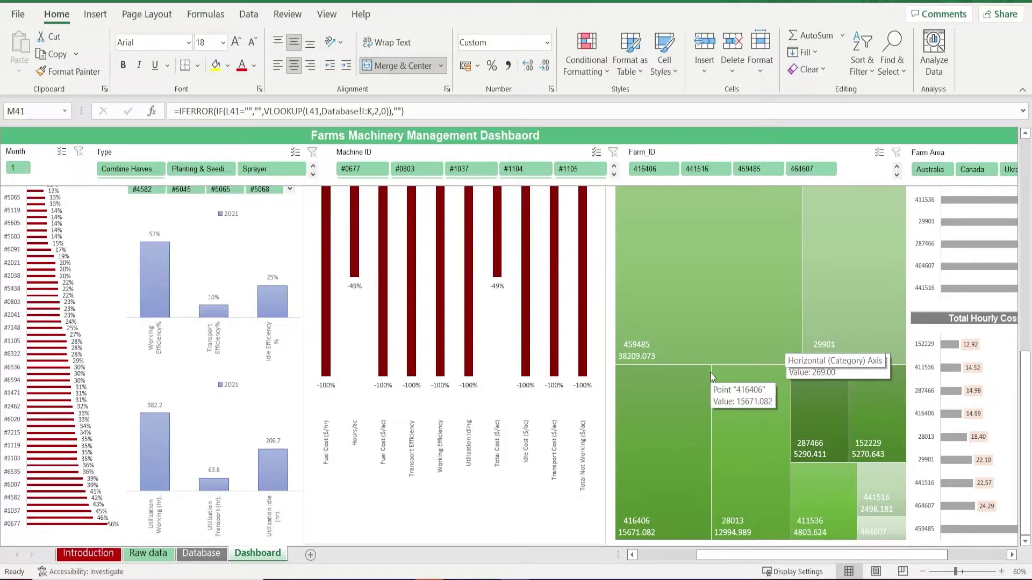
scroll(711, 372, up, 3)
scroll(704, 390, up, 1)
scroll(787, 477, down, 1)
scroll(787, 476, right, 3)
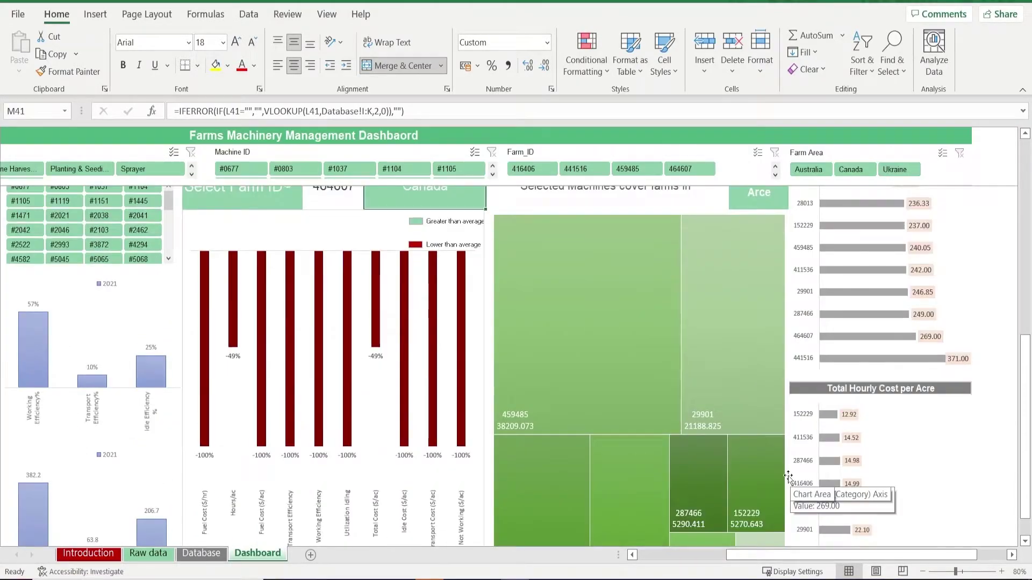
scroll(787, 476, up, 2)
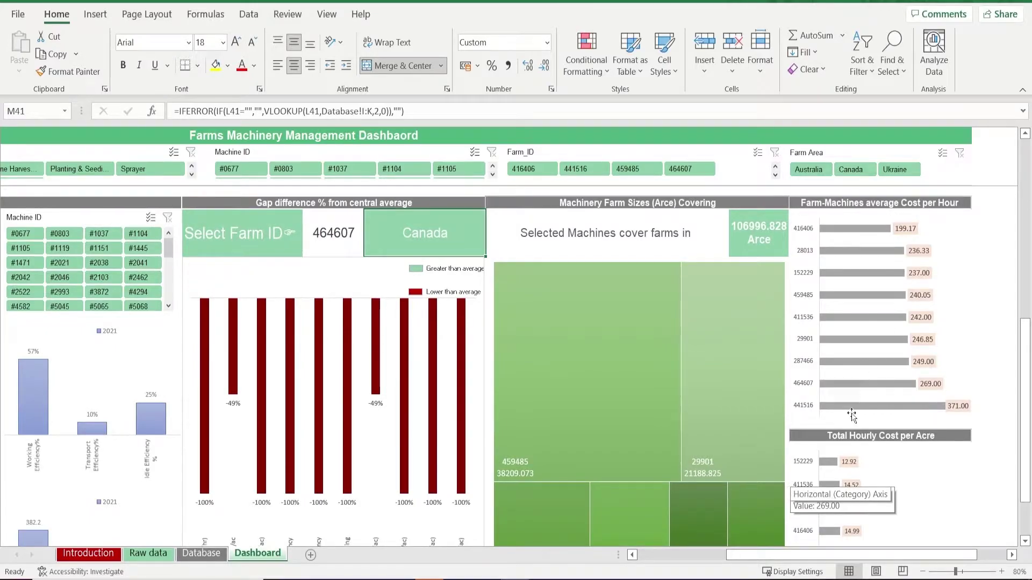
scroll(853, 461, down, 6)
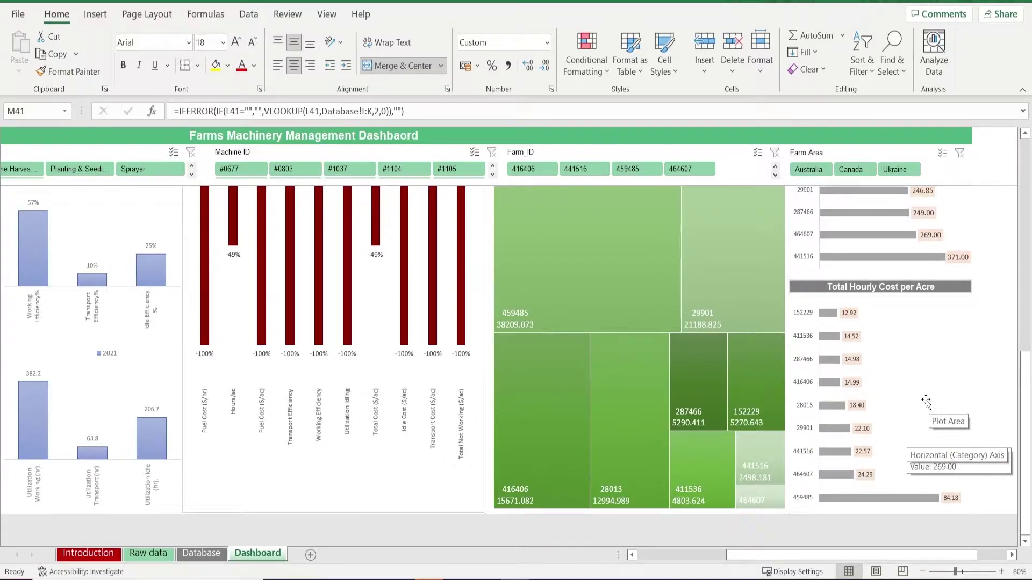
Step: Scroll the dashboard sideways once more, then switch to the Database sheet
drag(825, 555, 698, 560)
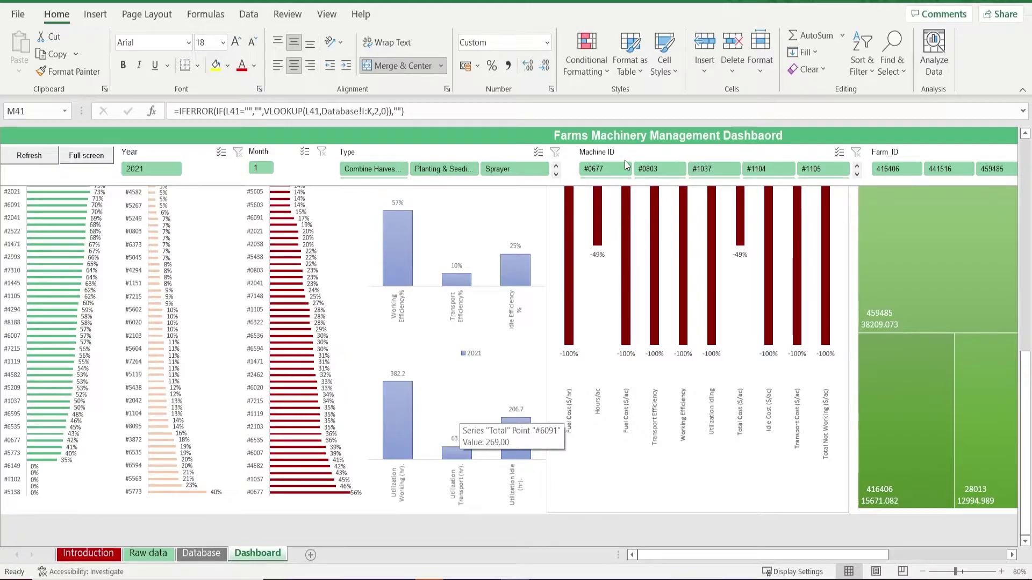
drag(874, 554, 943, 538)
click(217, 555)
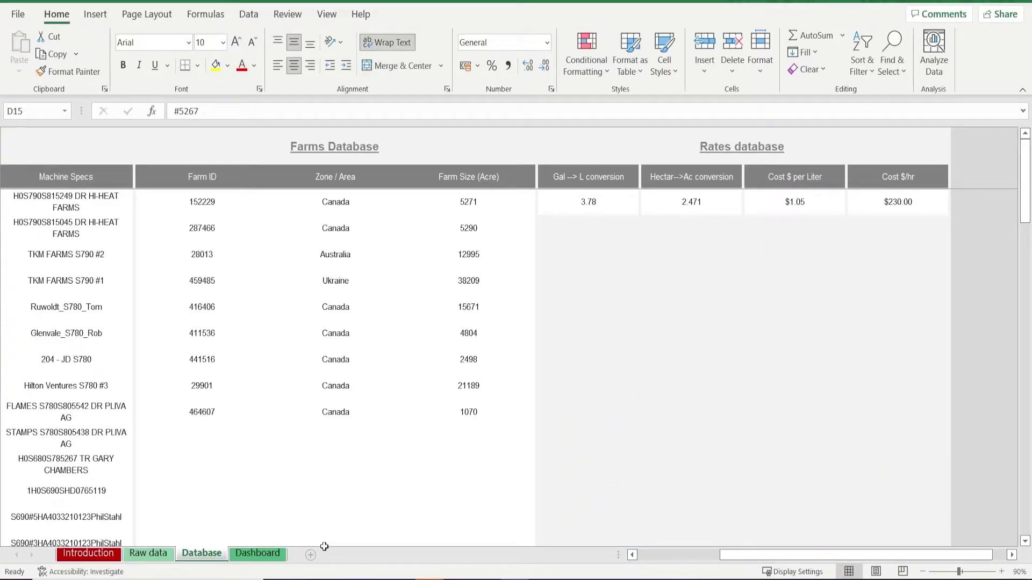
Step: Review the equipment table headers: Machines Type, Machine ID, Model and Machine Specs
drag(734, 555, 618, 568)
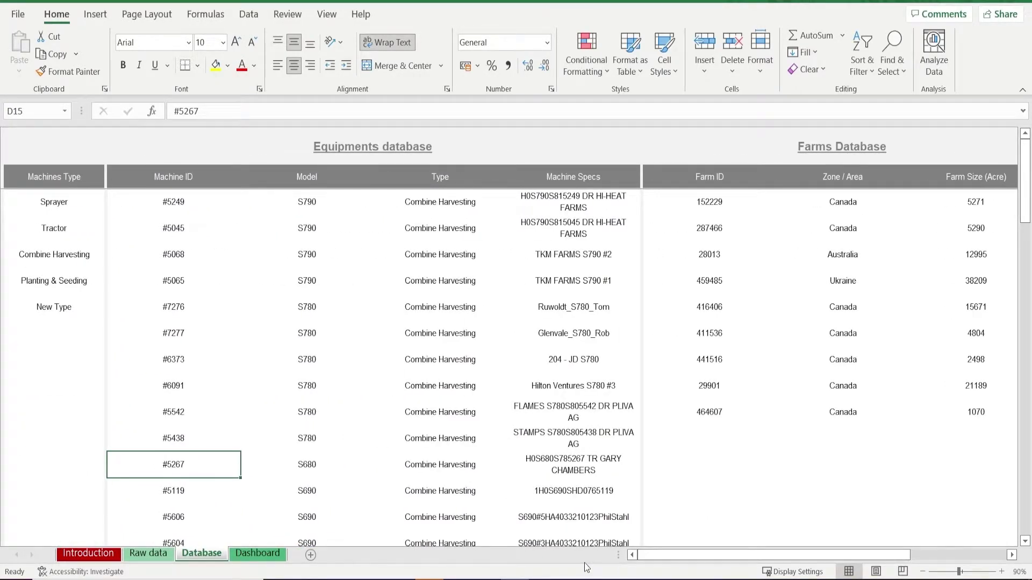
mouse_move(335, 403)
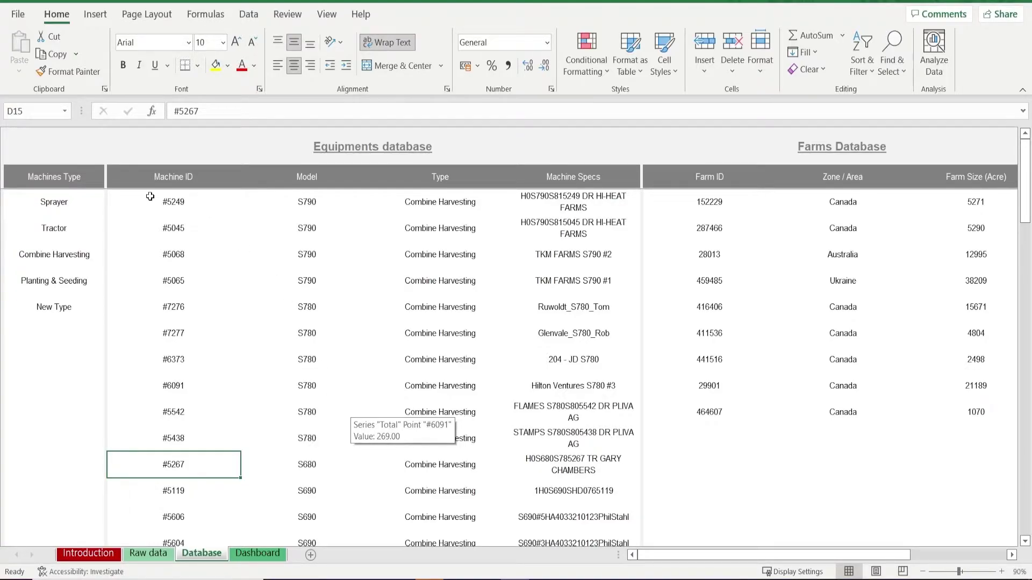
click(79, 178)
click(210, 177)
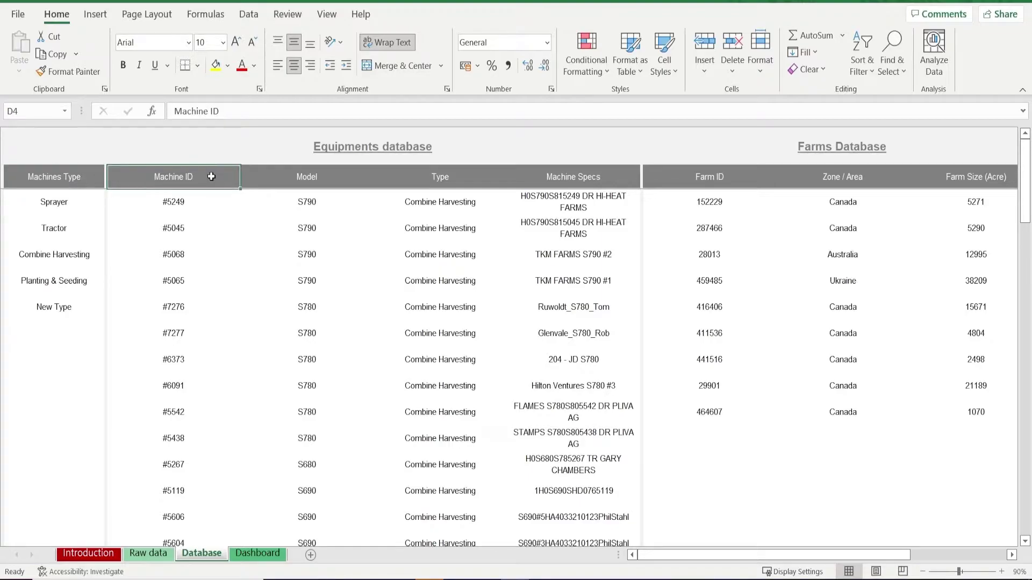
click(342, 178)
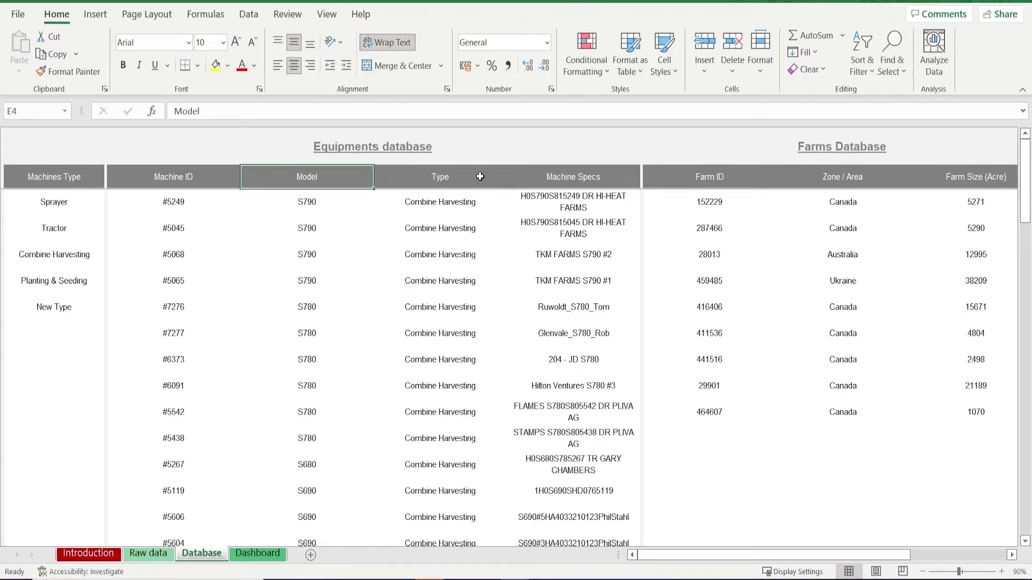
click(549, 178)
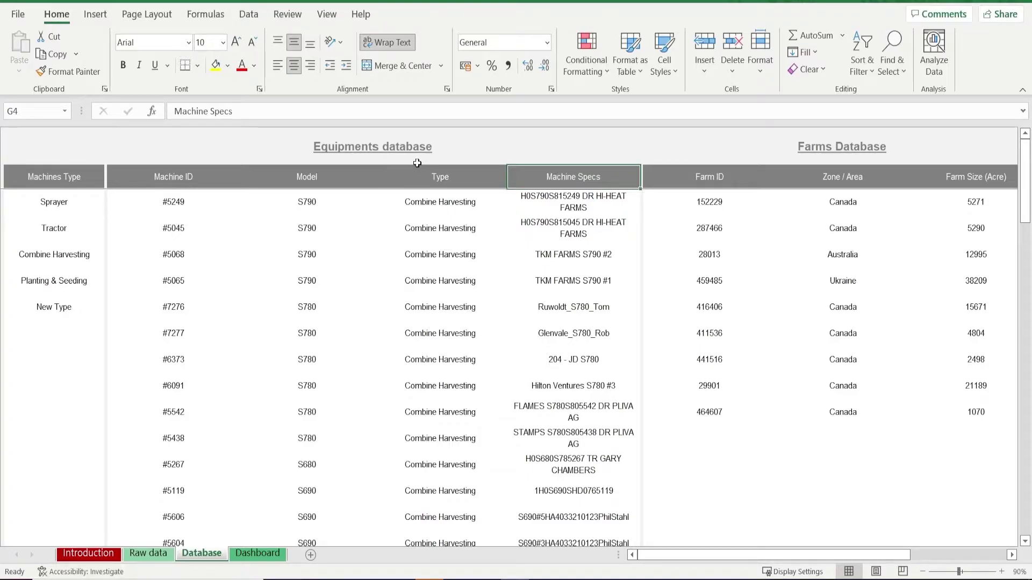
Step: Review the farm table headers: Farm ID, Zone / Area and Farm Size (Acre)
drag(643, 556, 700, 537)
click(396, 187)
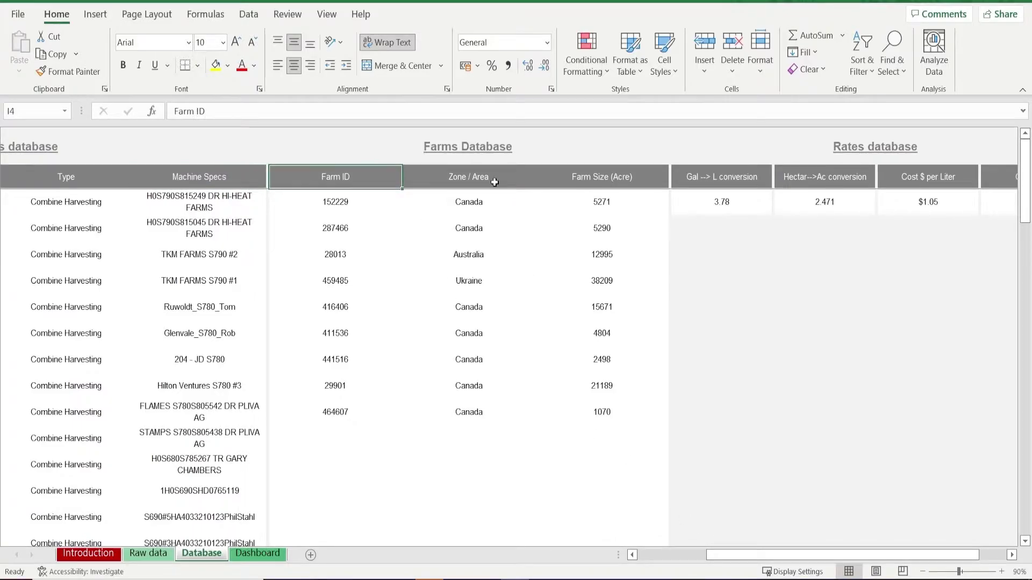
click(506, 182)
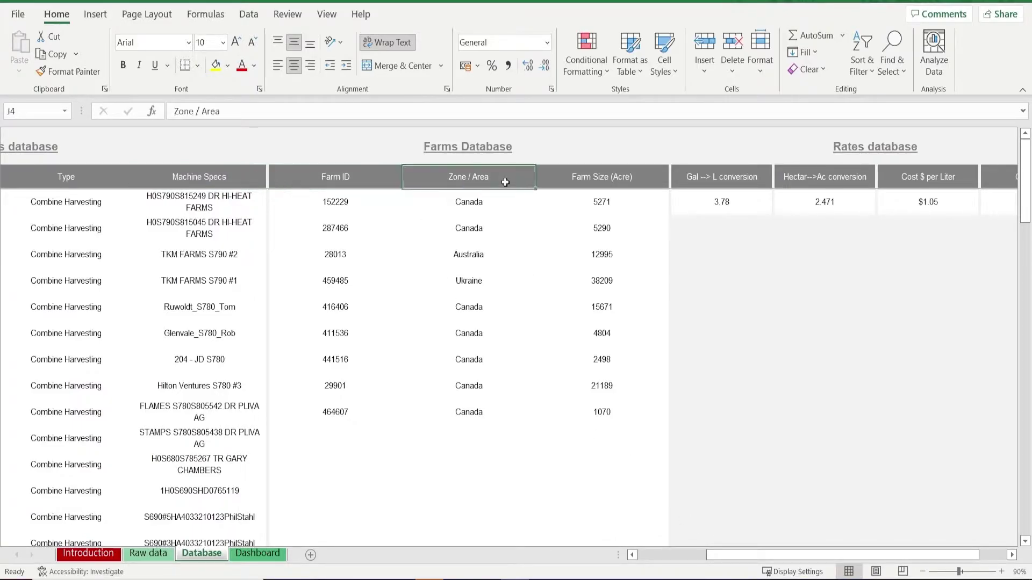
click(661, 180)
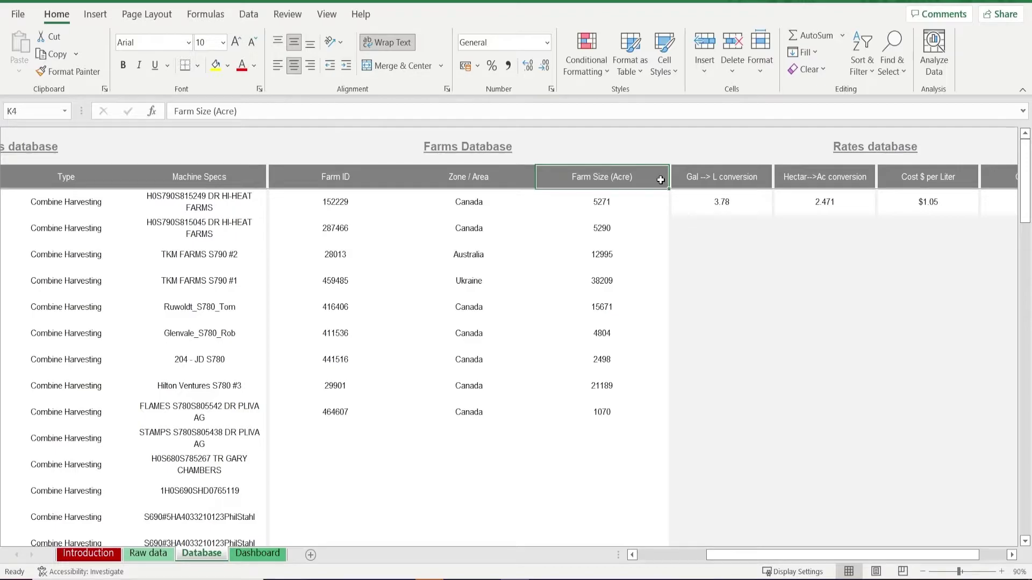
Step: Check the $1.05/liter and $230.00/hr rates and 3.78 and 2.471 conversions, then open Raw data
drag(826, 555, 842, 536)
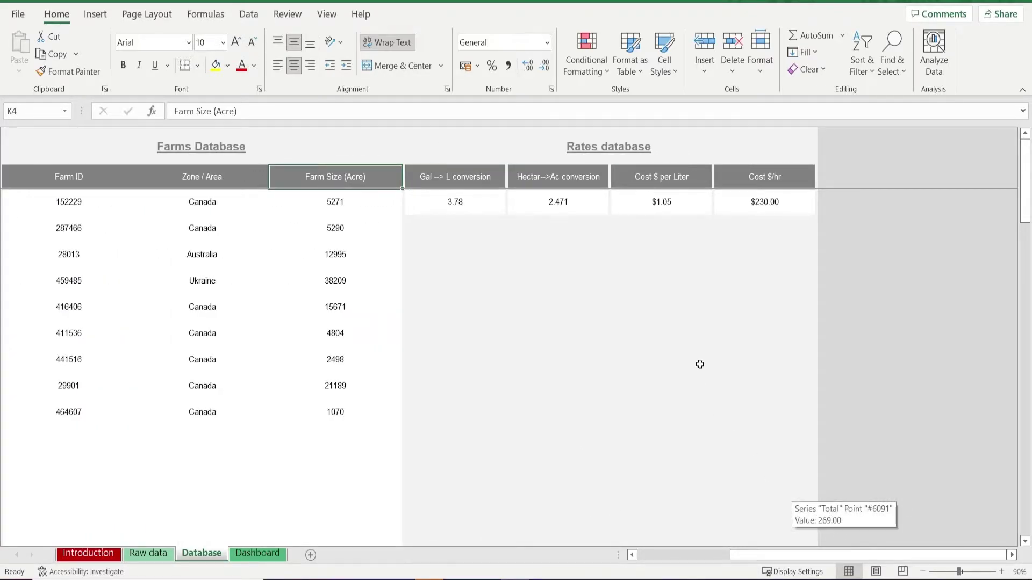
click(662, 208)
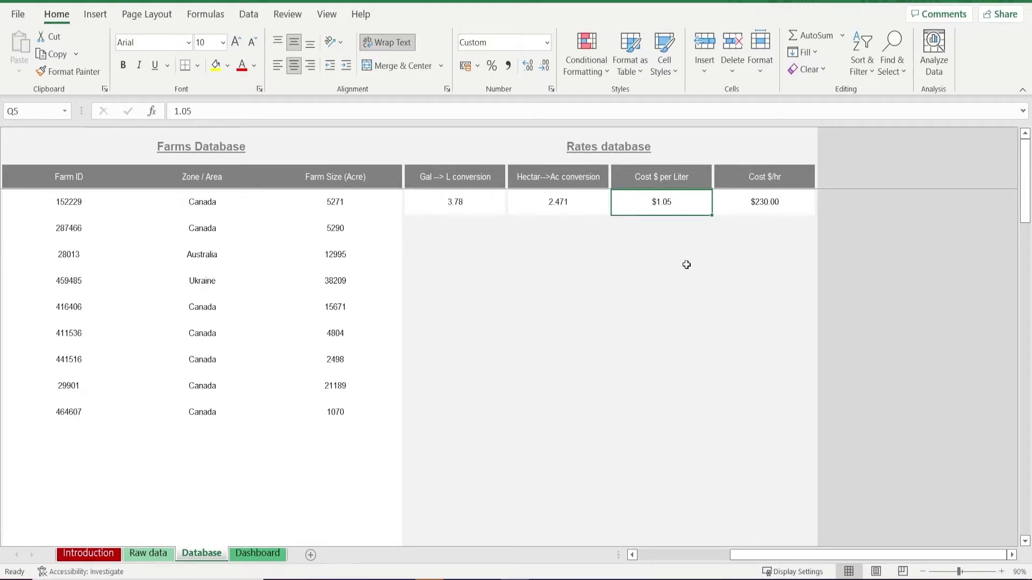
click(734, 207)
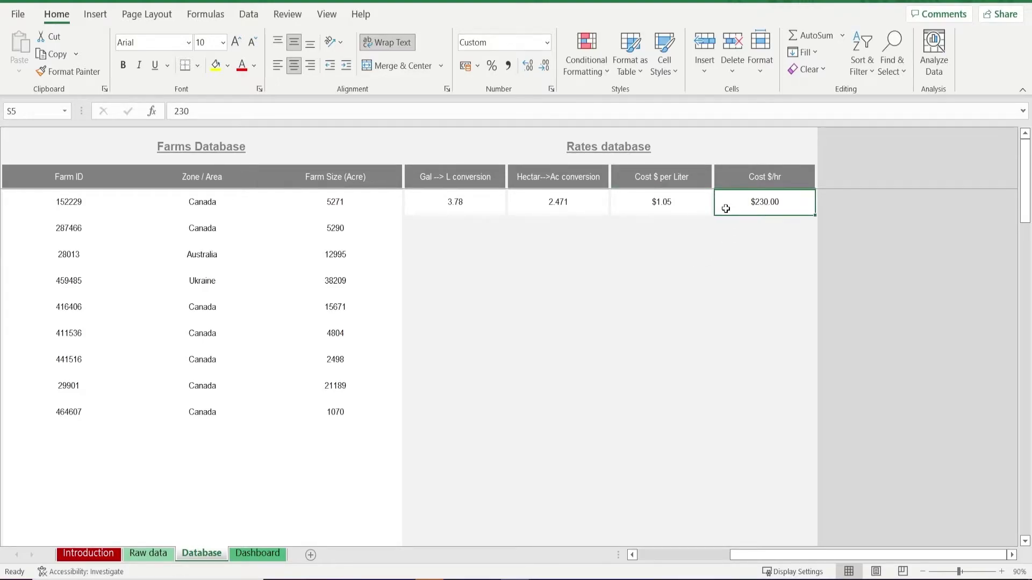
click(500, 207)
click(537, 207)
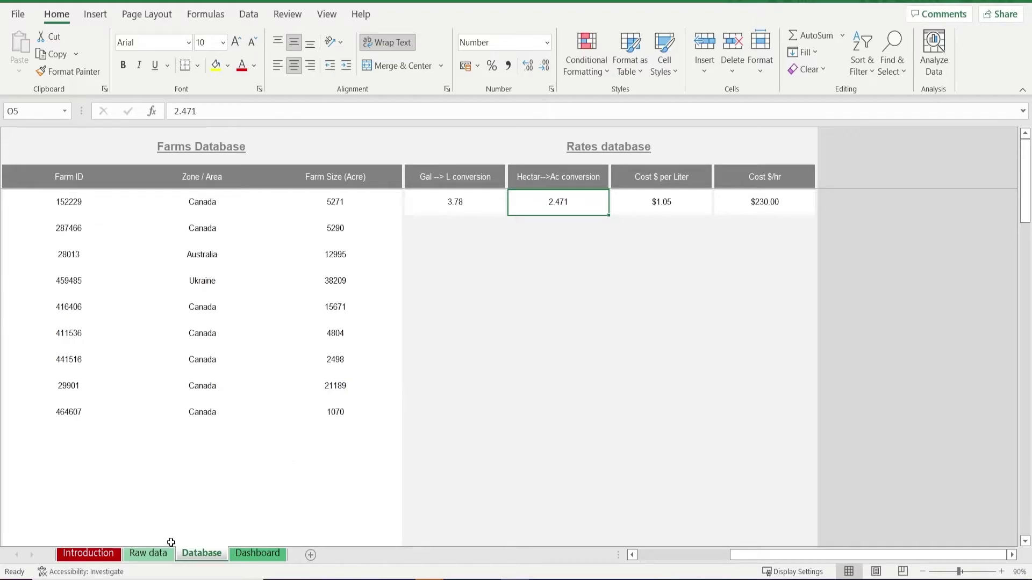
click(149, 553)
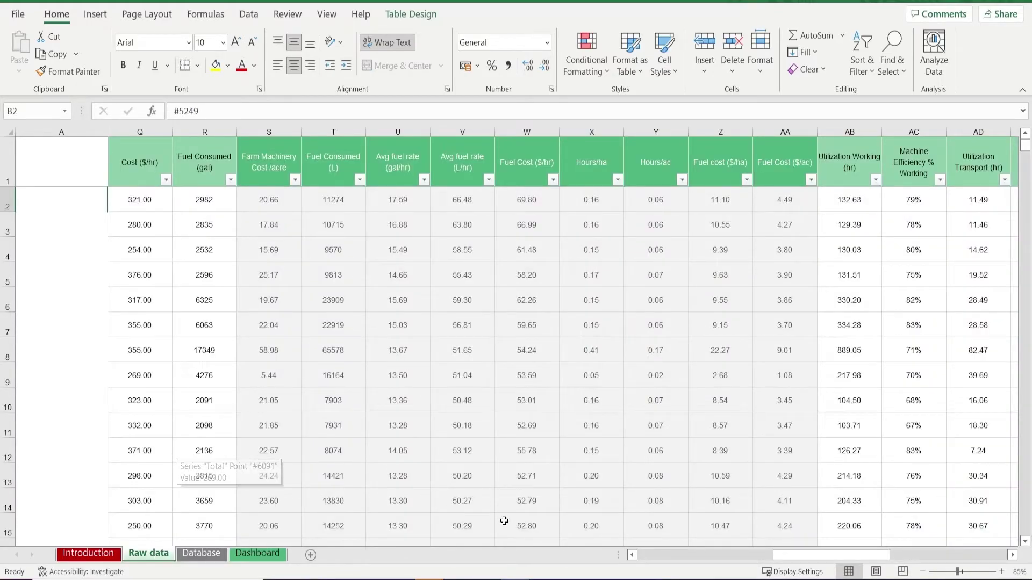
Step: Check Farm_ID 152229 and Engine Hours, then view O2's MONTH formula in the formula bar
drag(809, 559, 578, 559)
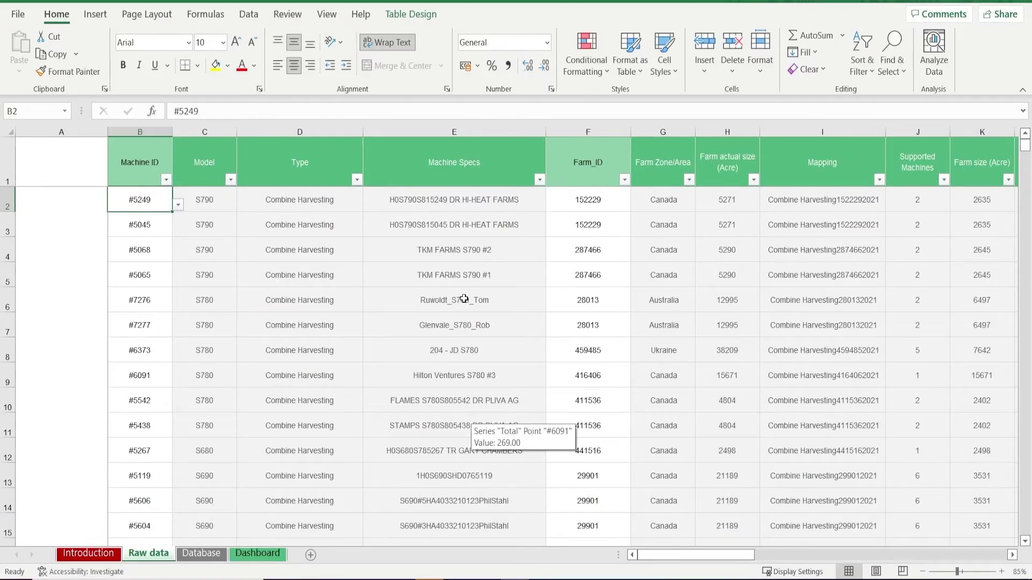
click(568, 205)
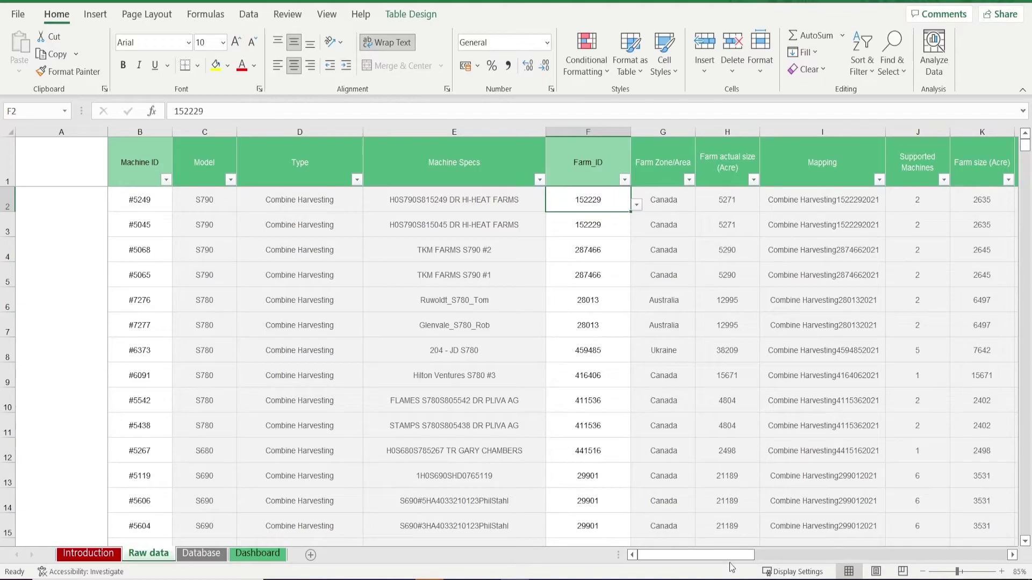
scroll(753, 511, right, 6)
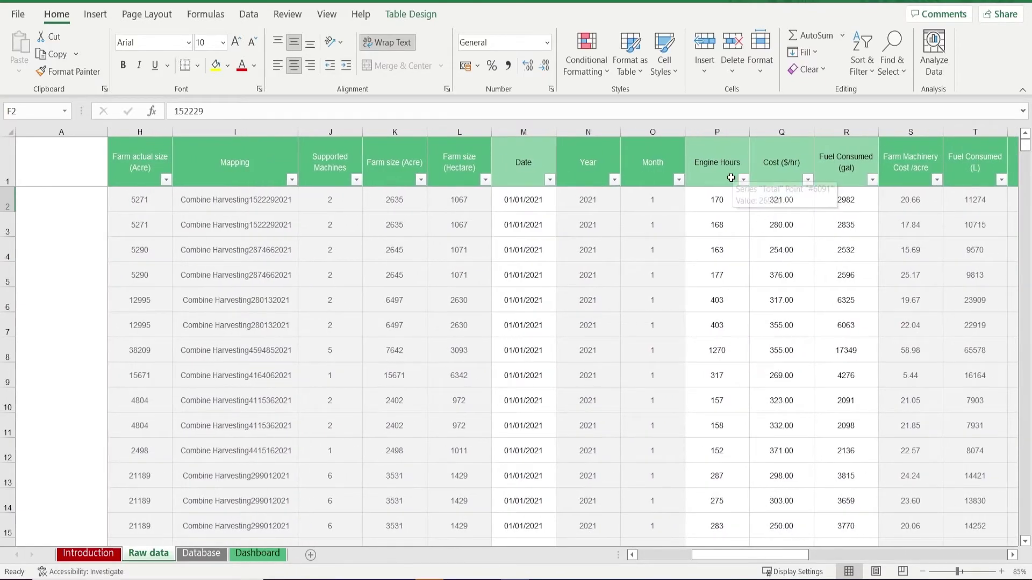
click(715, 198)
click(657, 203)
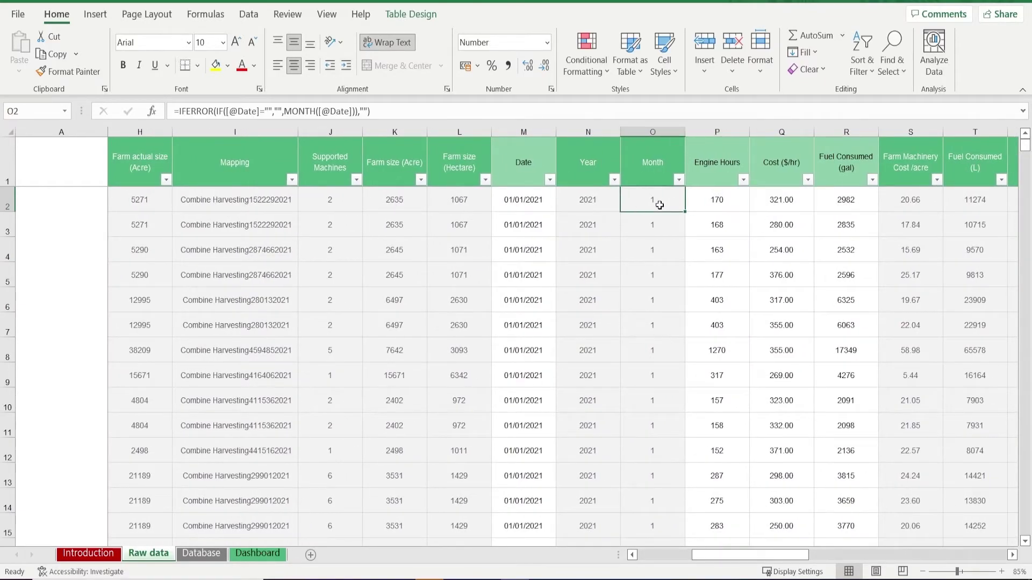
triple_click(426, 111)
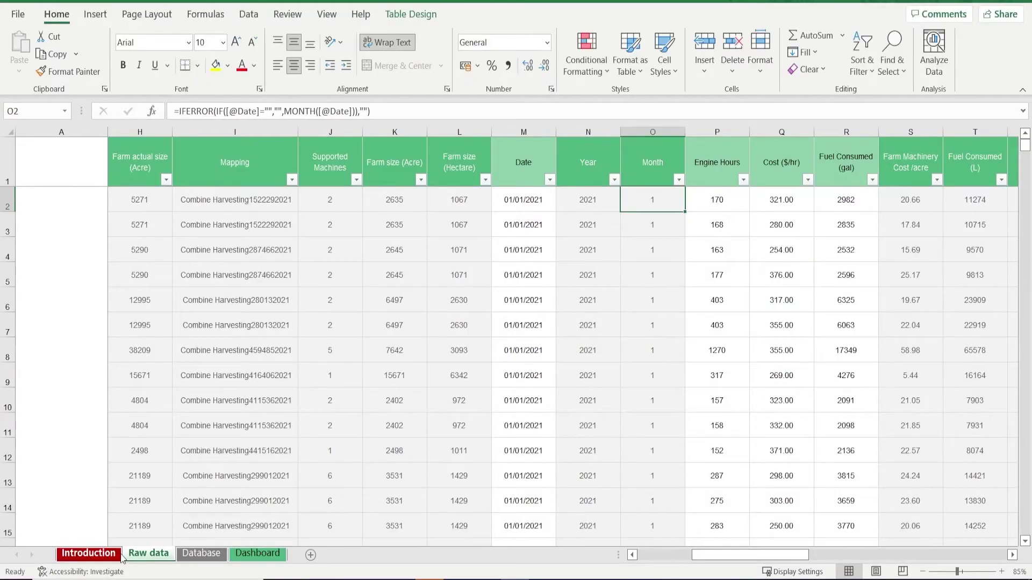
Step: Switch to the Introduction sheet, deselect the cells, and scroll to the How to customize steps
click(89, 553)
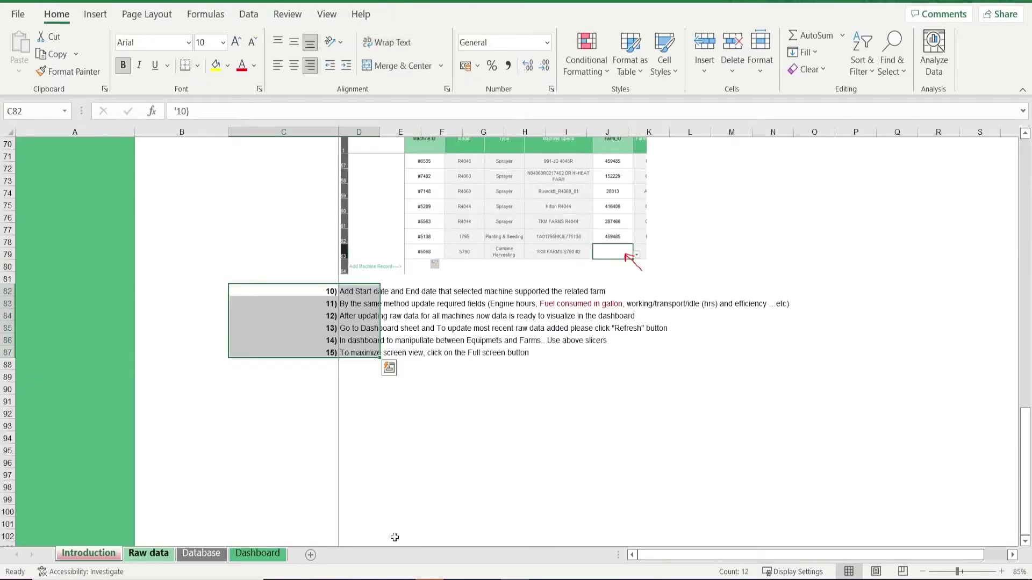
click(801, 497)
scroll(801, 489, up, 20)
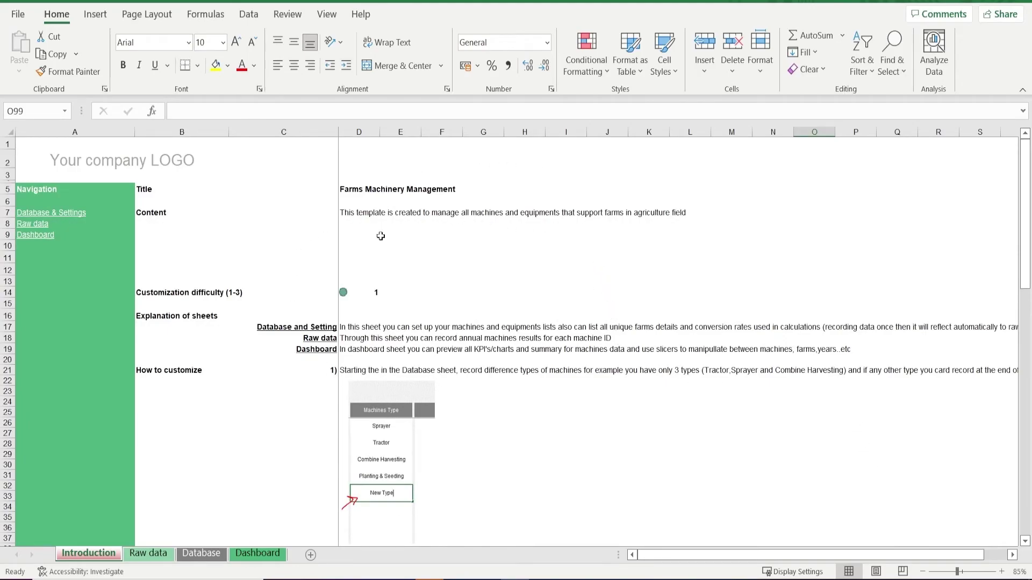
scroll(766, 396, down, 10)
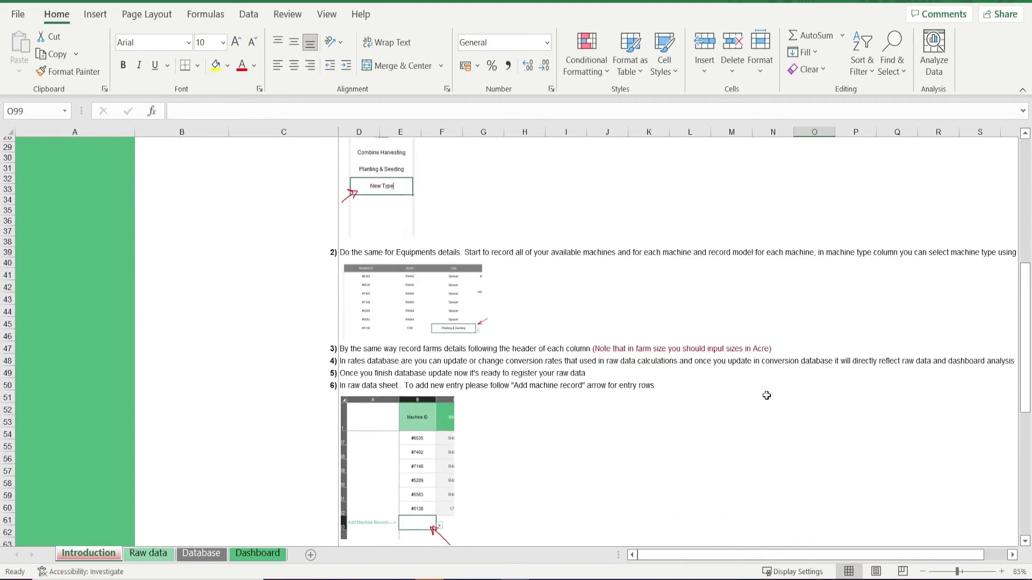